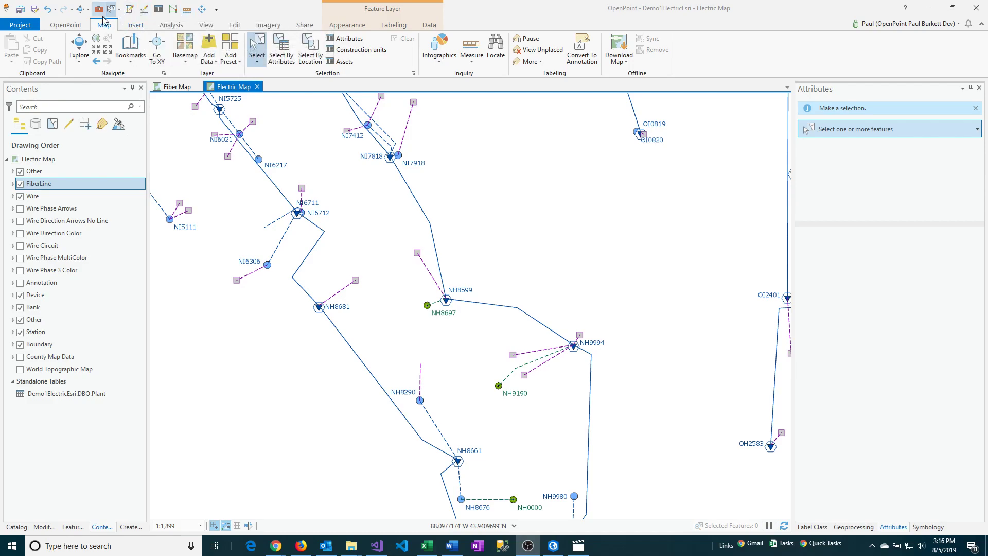
Pan the Electric Map slightly left with Explore, then return to Select and check its shape options
{"action": "left_click", "coordinate": [80, 9]}
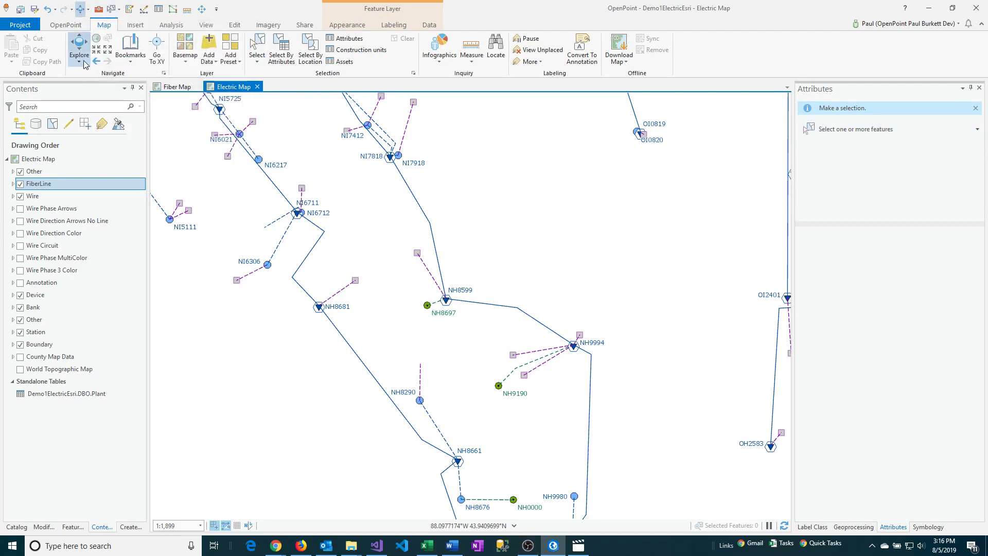
{"action": "left_click_drag", "start_coordinate": [278, 227], "coordinate": [231, 196]}
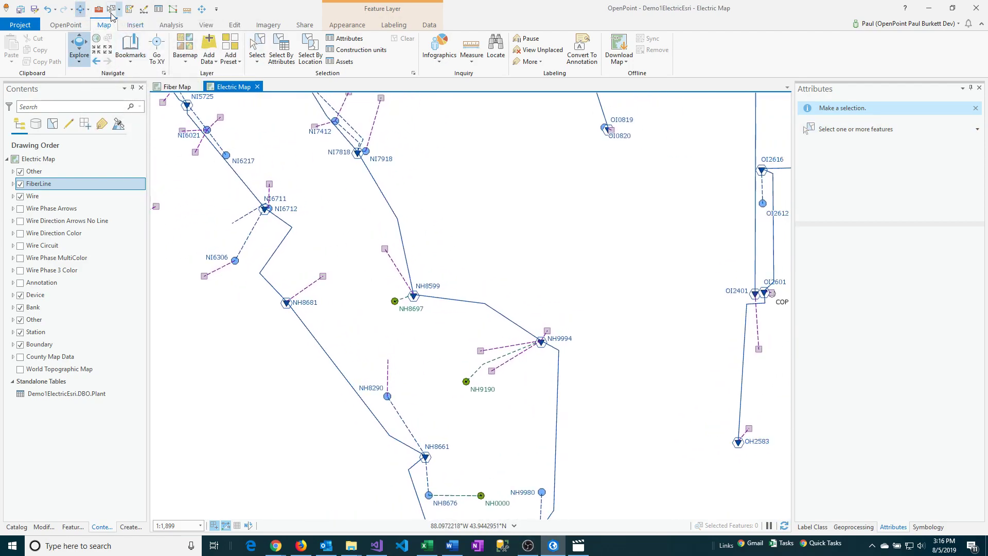
{"action": "left_click", "coordinate": [111, 10]}
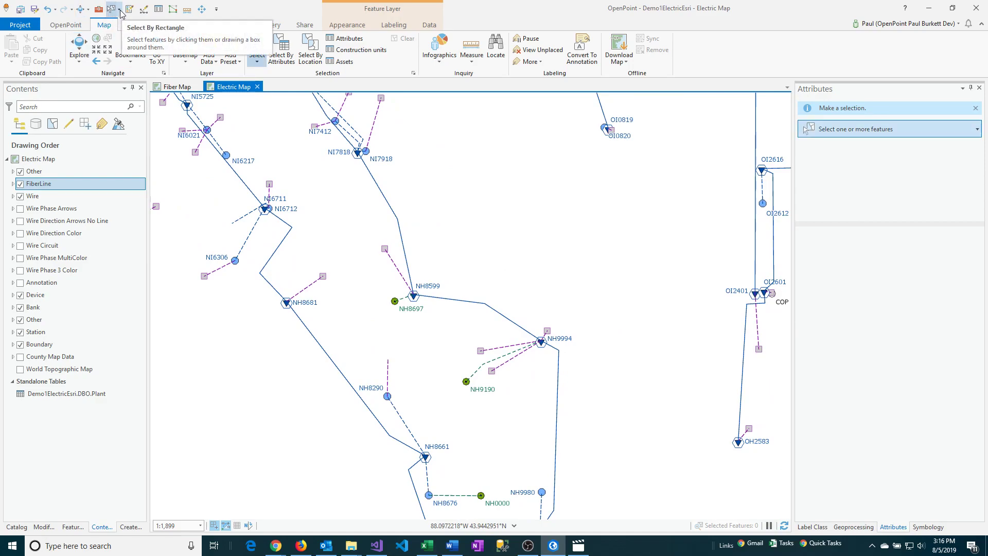
{"action": "left_click", "coordinate": [121, 9]}
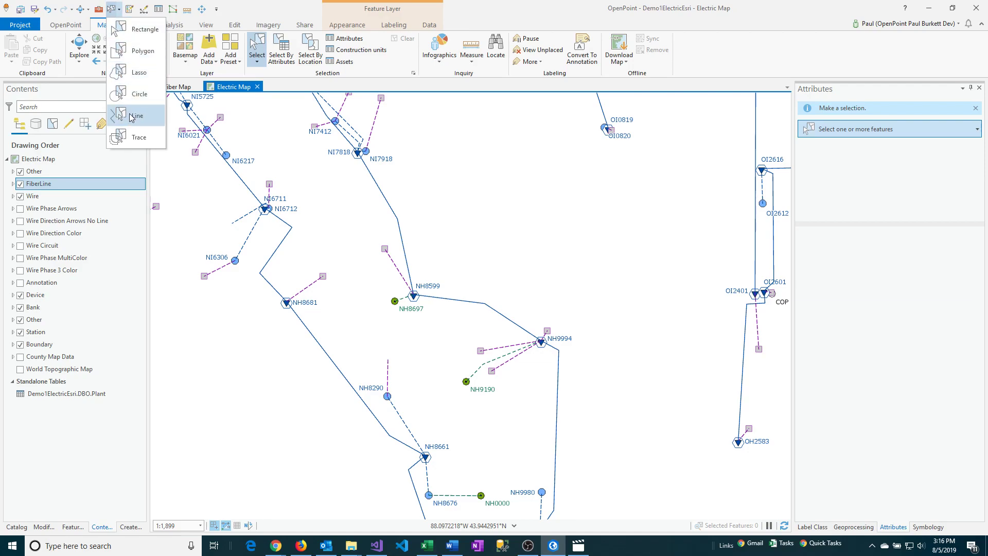
{"action": "left_click", "coordinate": [120, 10]}
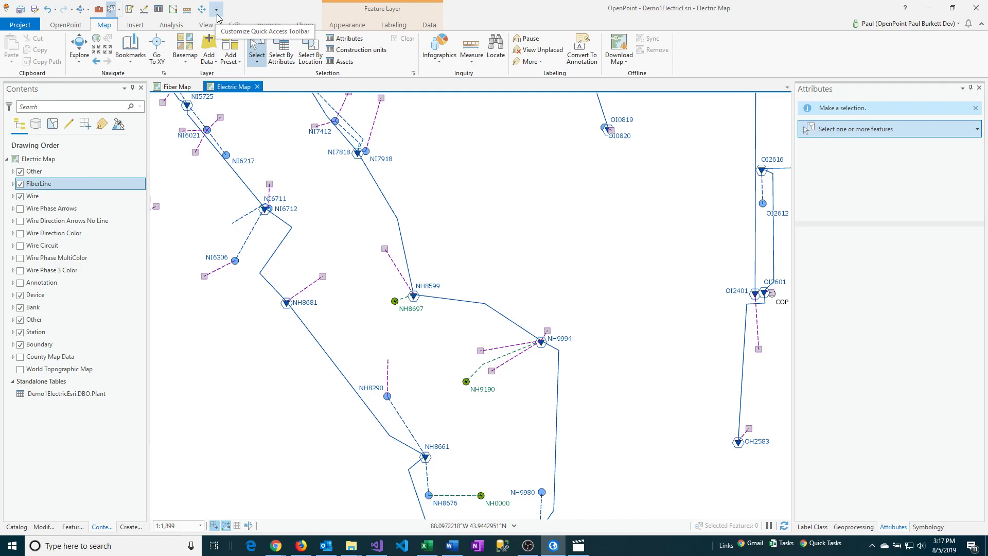
Open More Commands from the Customize Quick Access Toolbar menu
{"action": "left_click", "coordinate": [217, 10]}
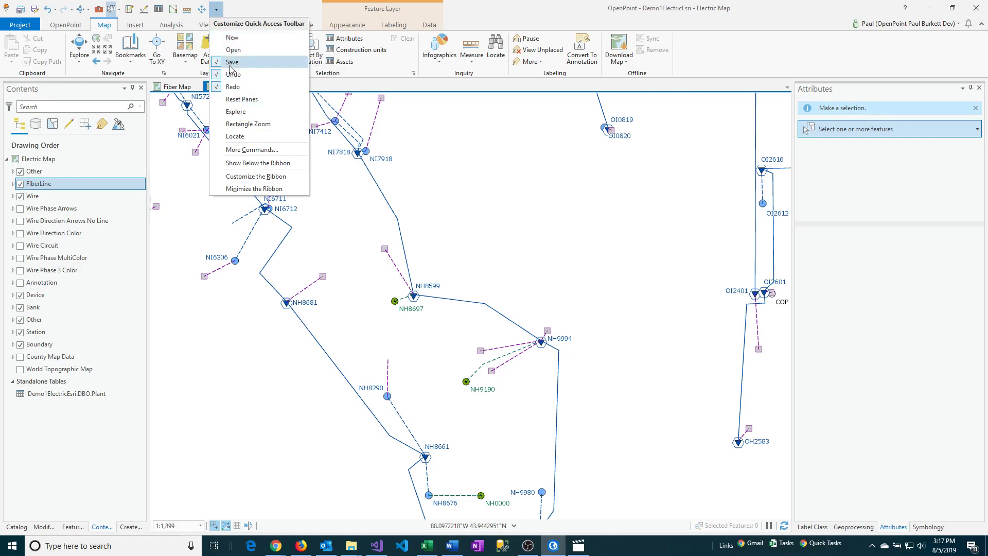
{"action": "left_click", "coordinate": [246, 150]}
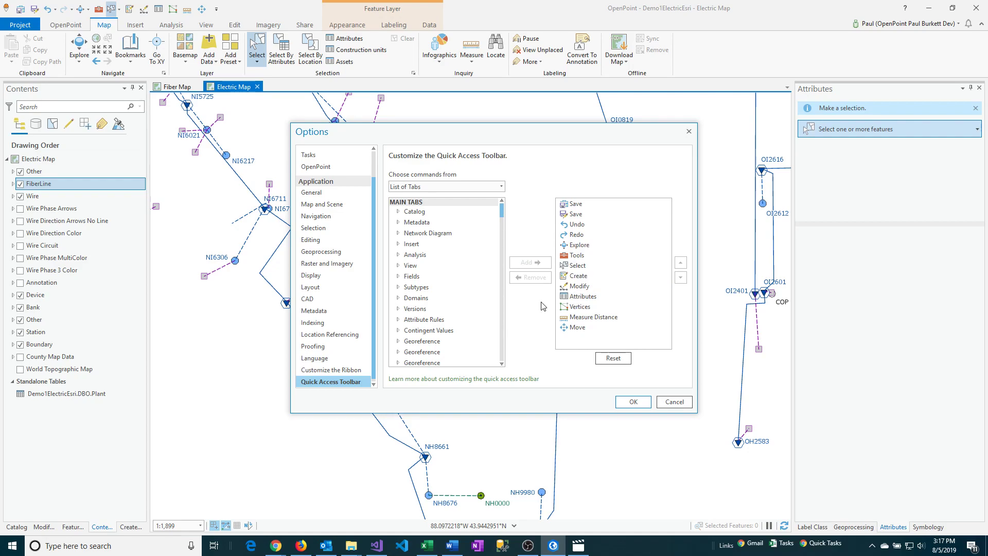
Remove Measure Distance, then Attributes, leaving the list ending with Modify, Vertices, Move
{"action": "left_click", "coordinate": [578, 318]}
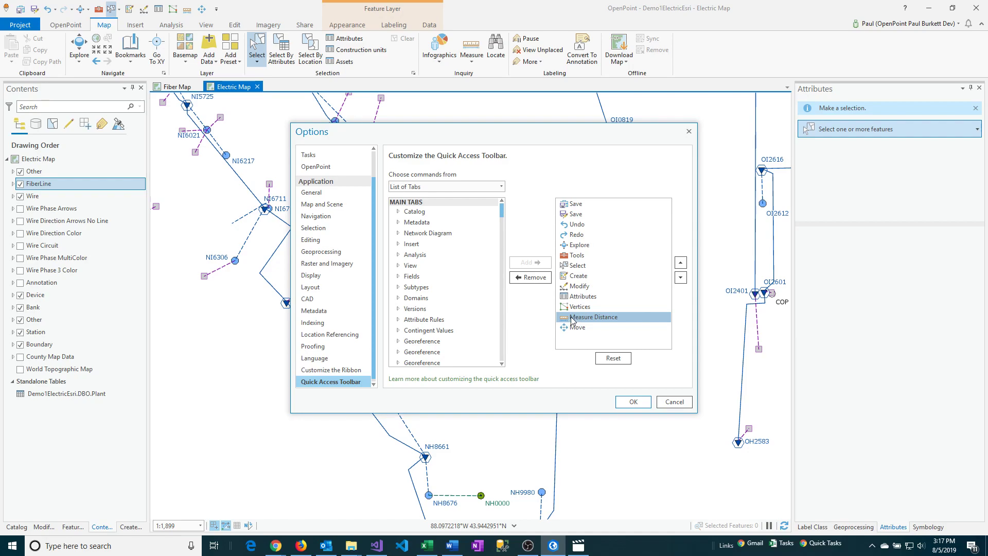
{"action": "left_click", "coordinate": [533, 279]}
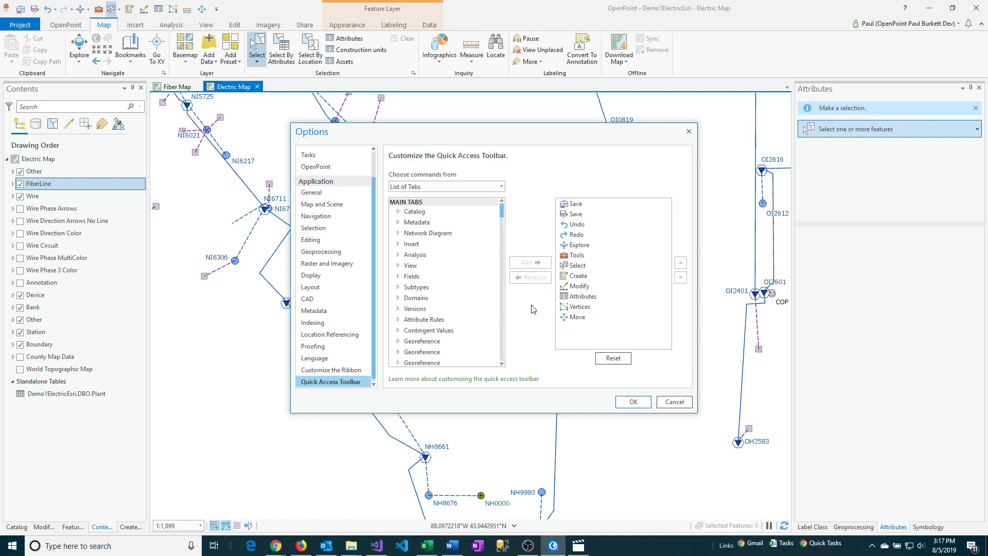
{"action": "left_click", "coordinate": [571, 299]}
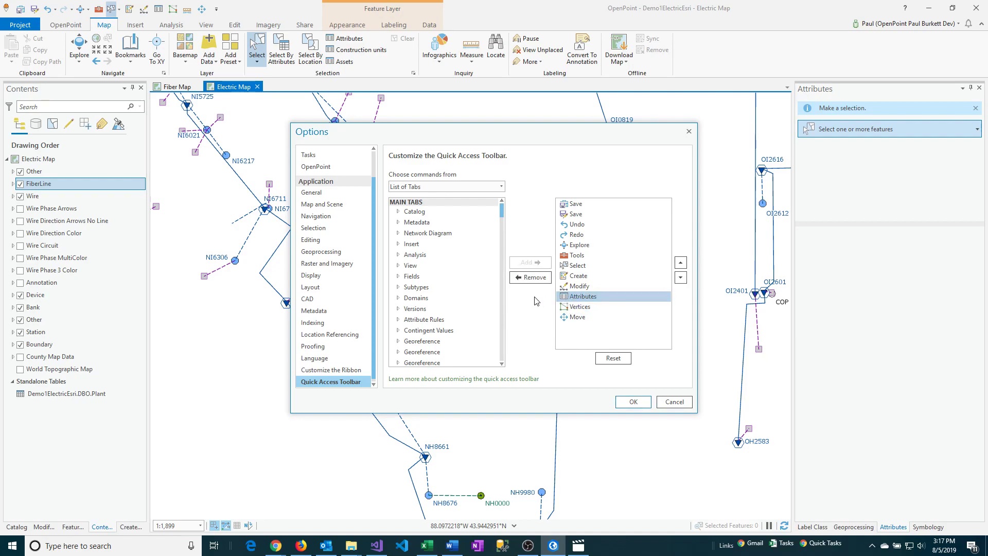
{"action": "left_click", "coordinate": [533, 278]}
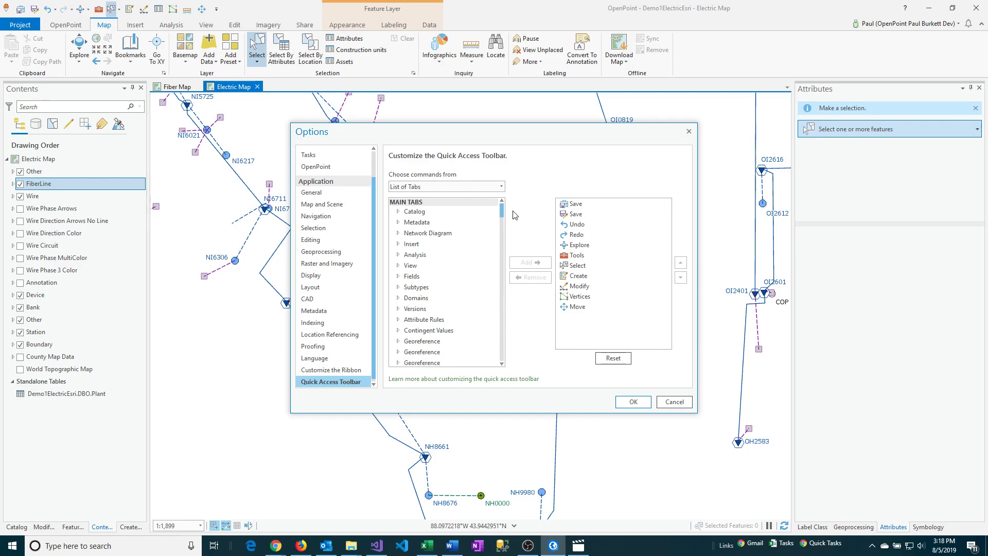
{"action": "left_click", "coordinate": [502, 187]}
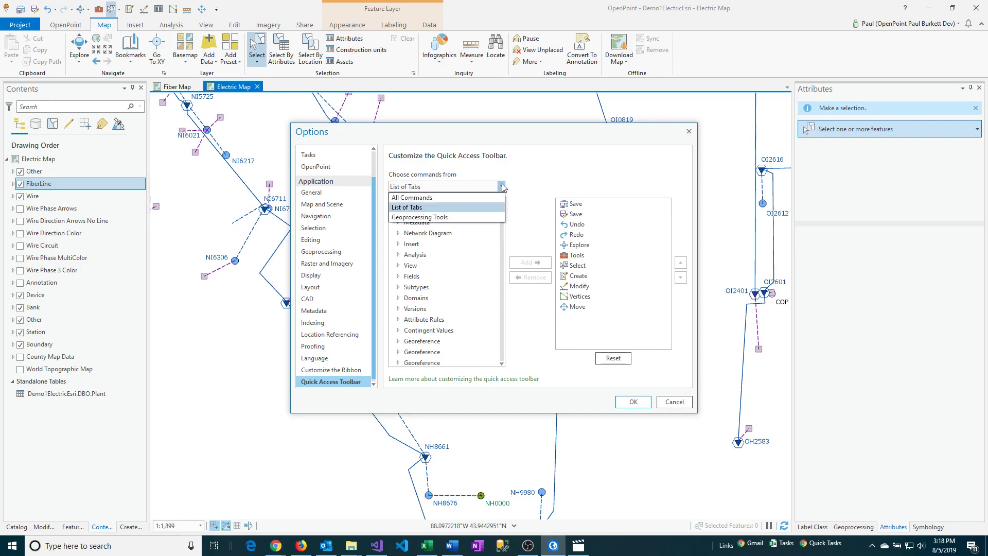
{"action": "left_click", "coordinate": [402, 209]}
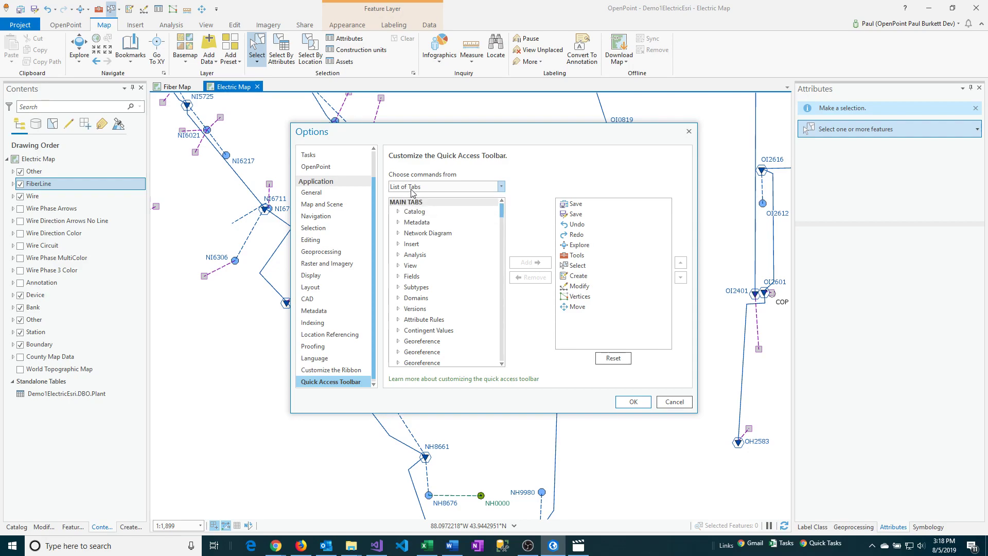
{"action": "left_click", "coordinate": [423, 352]}
Add Attributes from Map > Selection back to the Quick Access Toolbar and confirm with OK
{"action": "left_click_drag", "start_coordinate": [502, 214], "coordinate": [502, 225]}
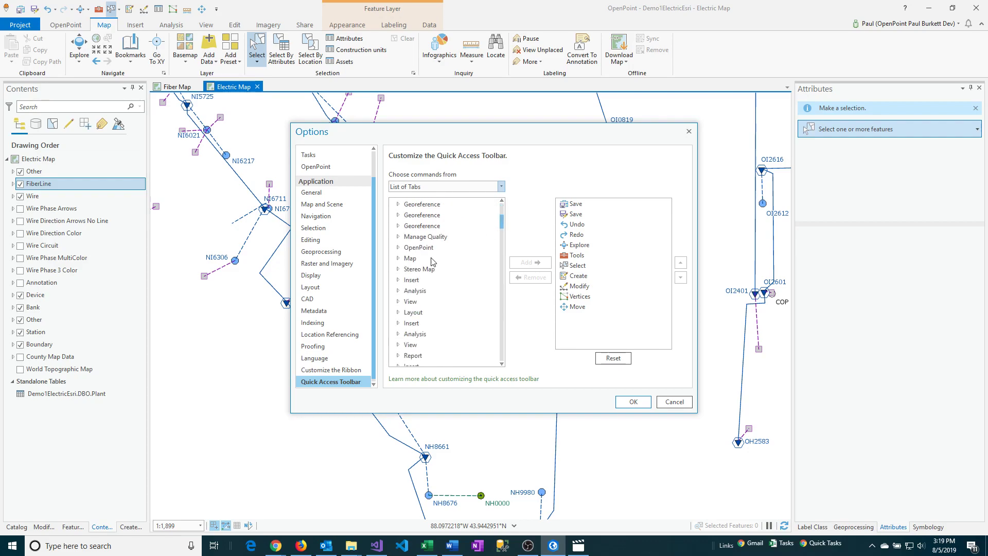
{"action": "left_click", "coordinate": [398, 259]}
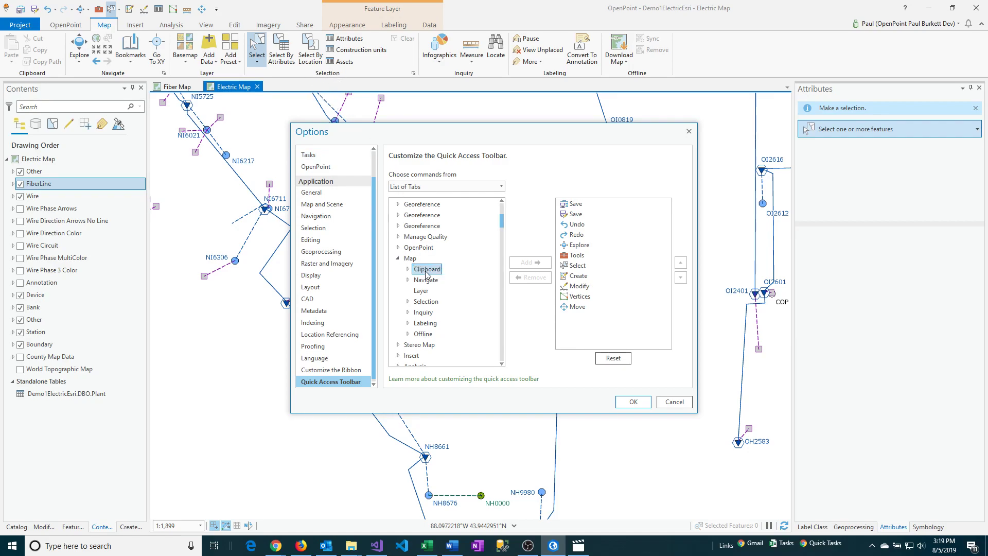
{"action": "left_click", "coordinate": [408, 302]}
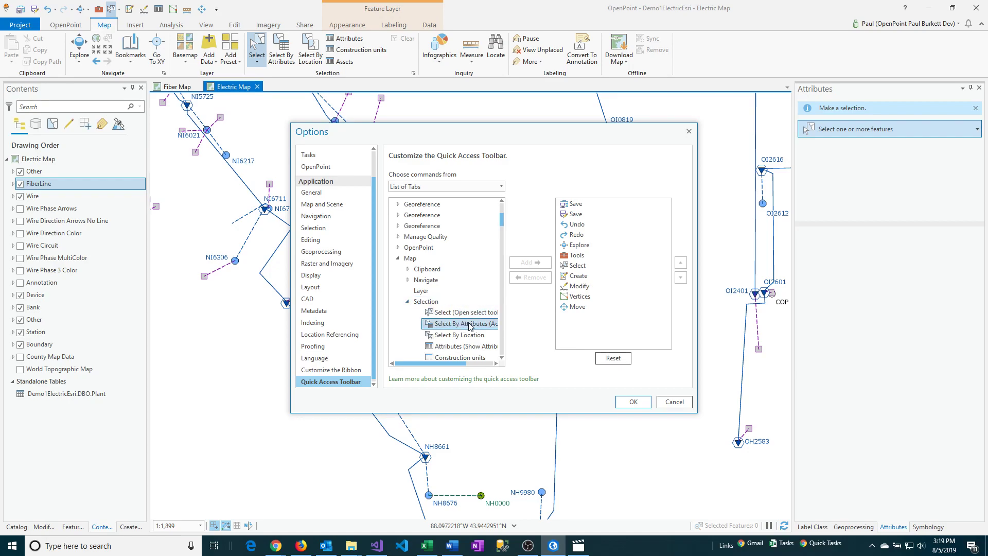
{"action": "scroll", "coordinate": [470, 327], "scroll_direction": "down", "scroll_amount": 1}
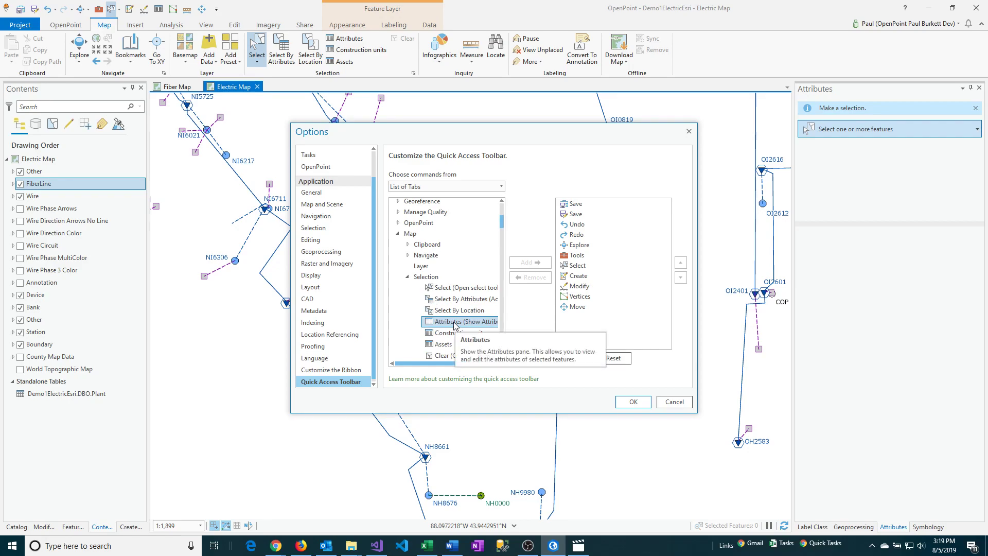
{"action": "left_click", "coordinate": [435, 326]}
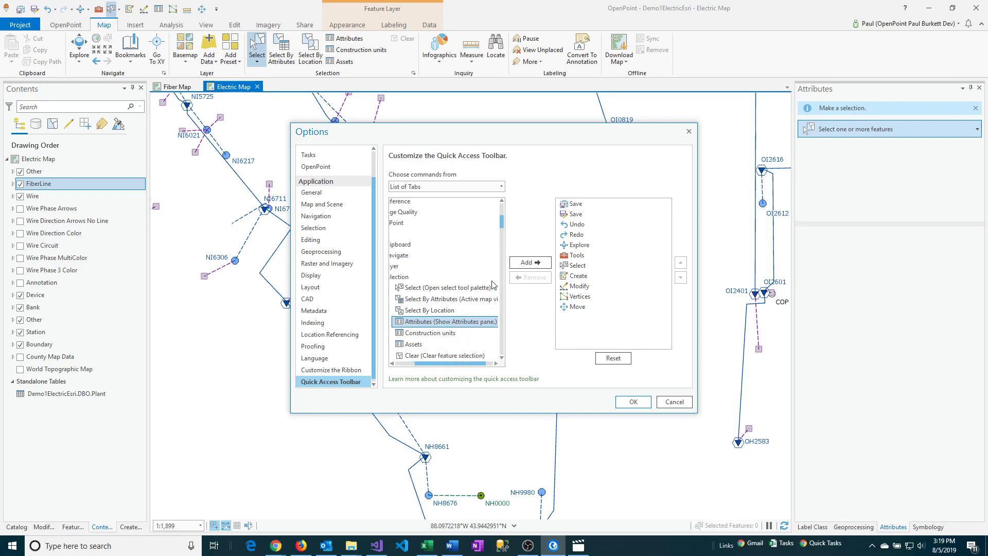
{"action": "left_click", "coordinate": [525, 263]}
{"action": "left_click", "coordinate": [630, 403]}
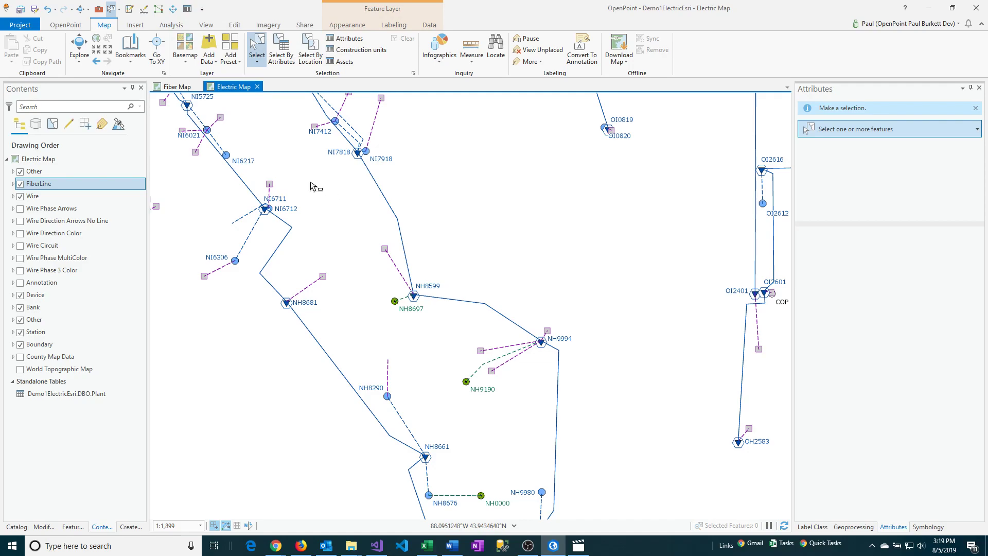
Select Primary underground wire 249, reopen its Attributes pane from the toolbar, and show the customization menu
{"action": "left_click_drag", "start_coordinate": [336, 190], "coordinate": [402, 201]}
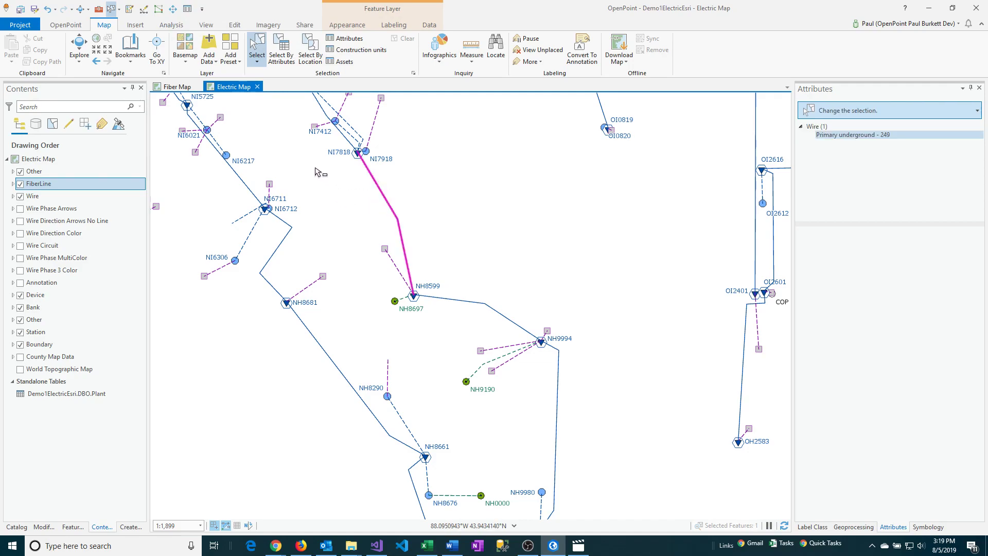
{"action": "left_click", "coordinate": [188, 10]}
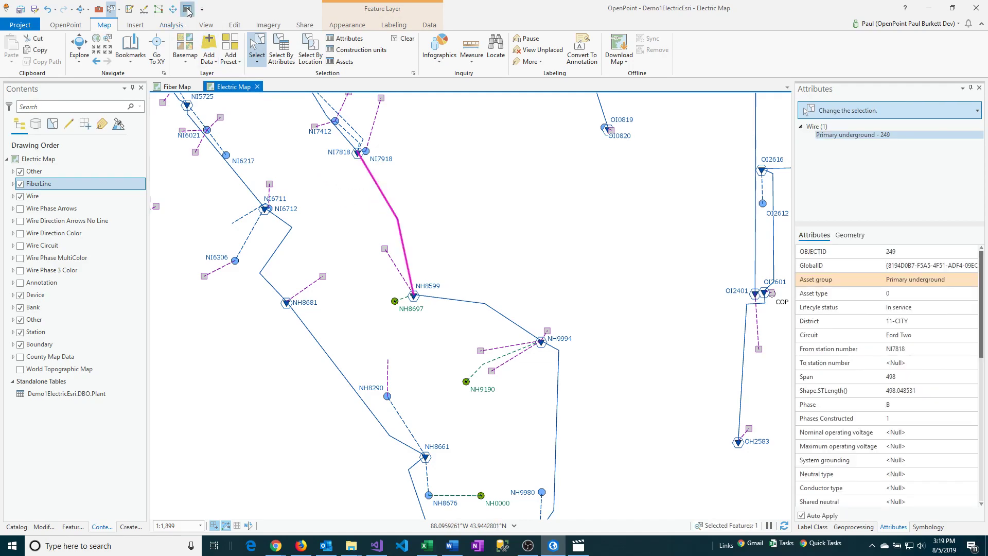
{"action": "left_click", "coordinate": [980, 87]}
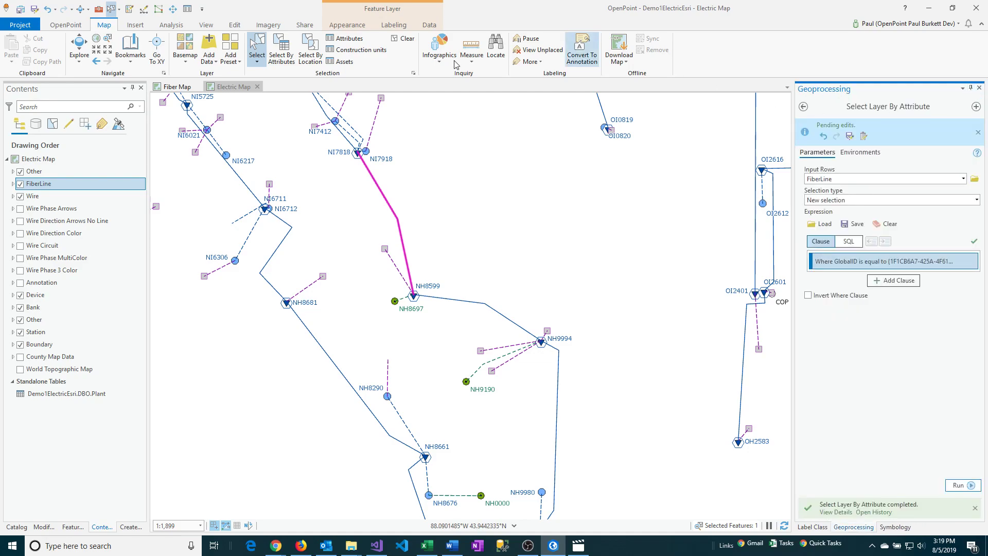
{"action": "left_click", "coordinate": [186, 10]}
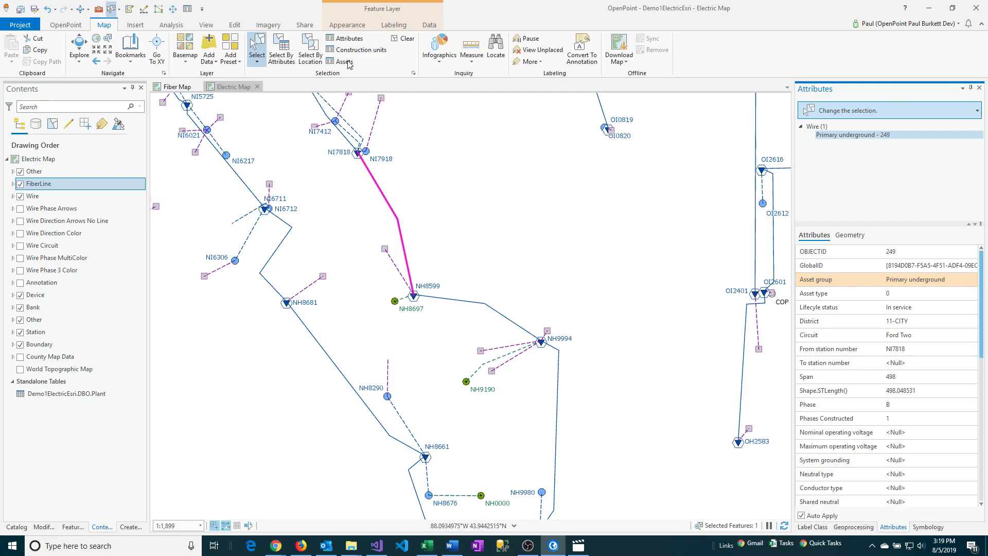
{"action": "left_click", "coordinate": [201, 13]}
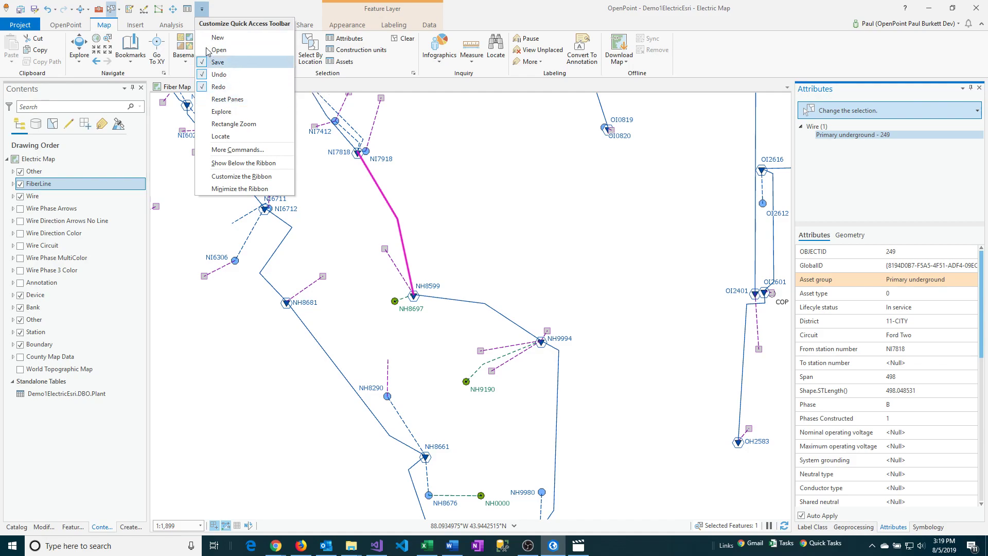
Search All Commands for 'measure distance' and add Measure Distance to the Quick Access Toolbar
{"action": "left_click", "coordinate": [231, 150]}
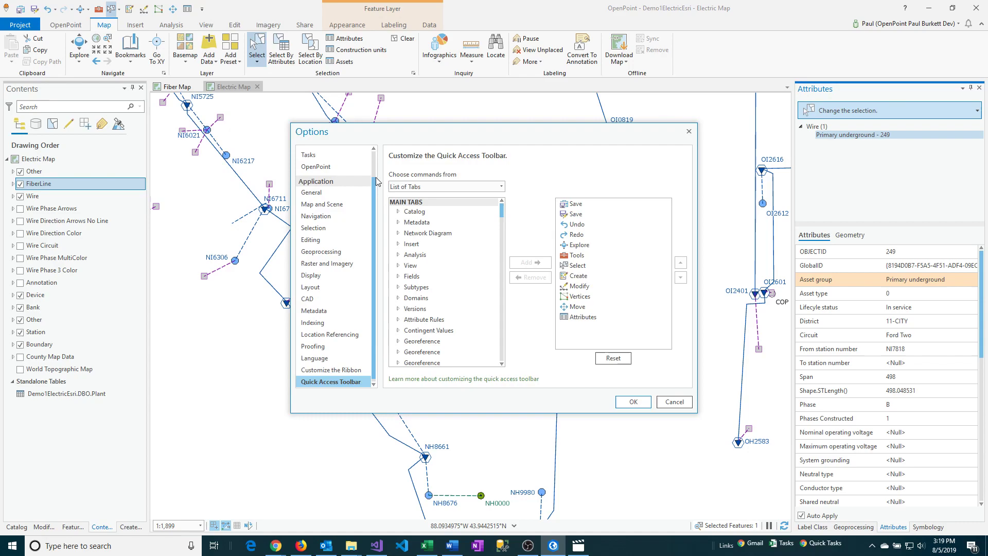
{"action": "left_click", "coordinate": [502, 191]}
{"action": "left_click", "coordinate": [469, 197]}
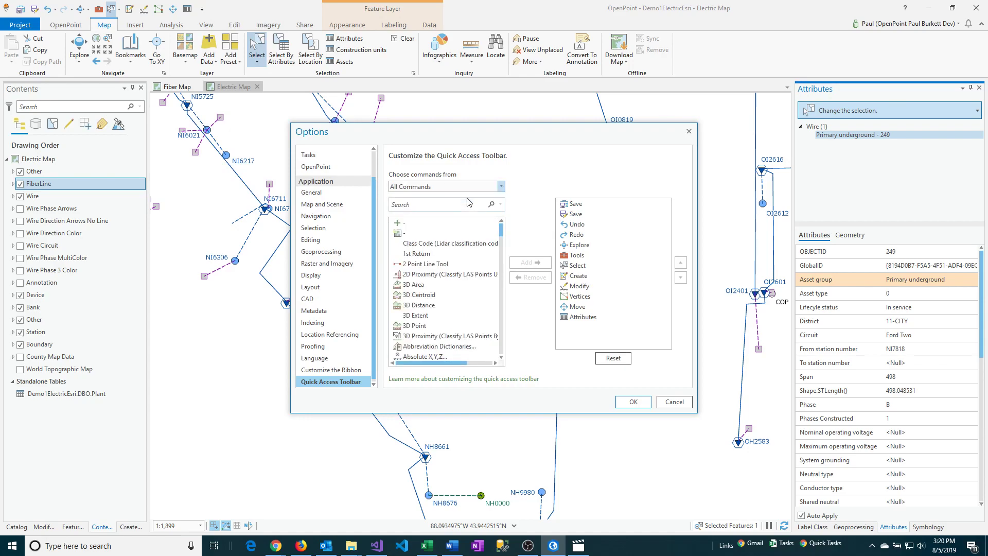
{"action": "mouse_move", "coordinate": [502, 230]}
{"action": "left_mouse_down"}
{"action": "mouse_move", "coordinate": [500, 313]}
{"action": "mouse_move", "coordinate": [496, 226]}
{"action": "left_mouse_up"}
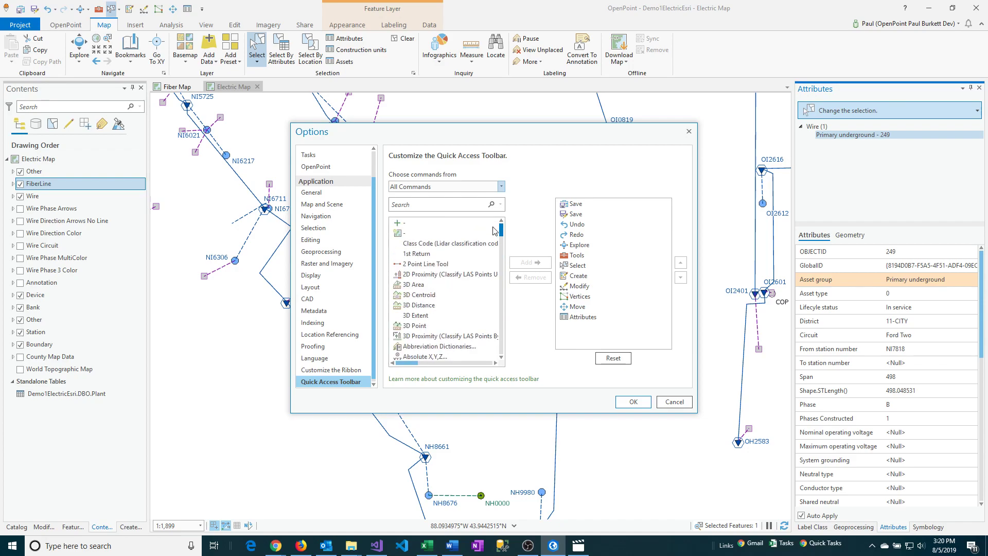
{"action": "left_click", "coordinate": [416, 209]}
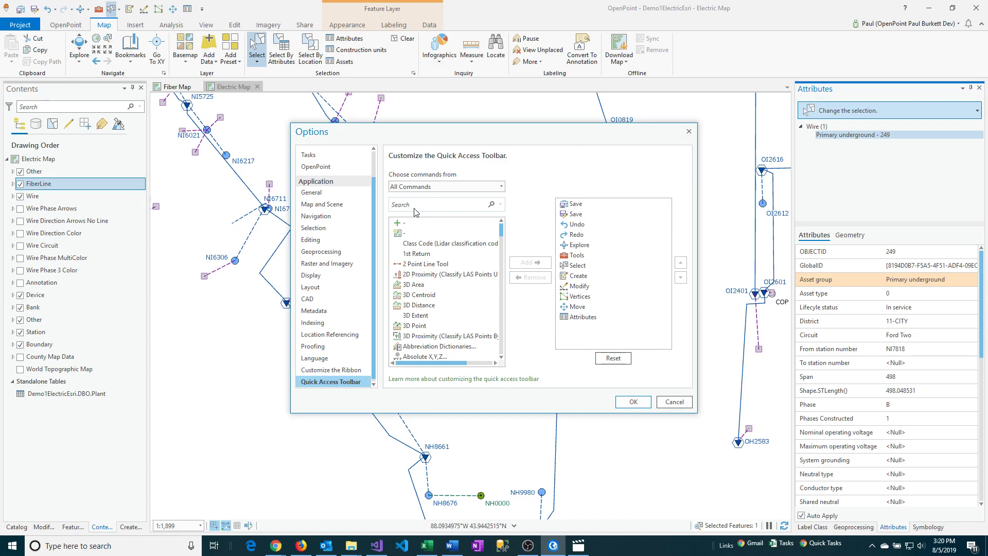
{"action": "type", "text": "measure distance"}
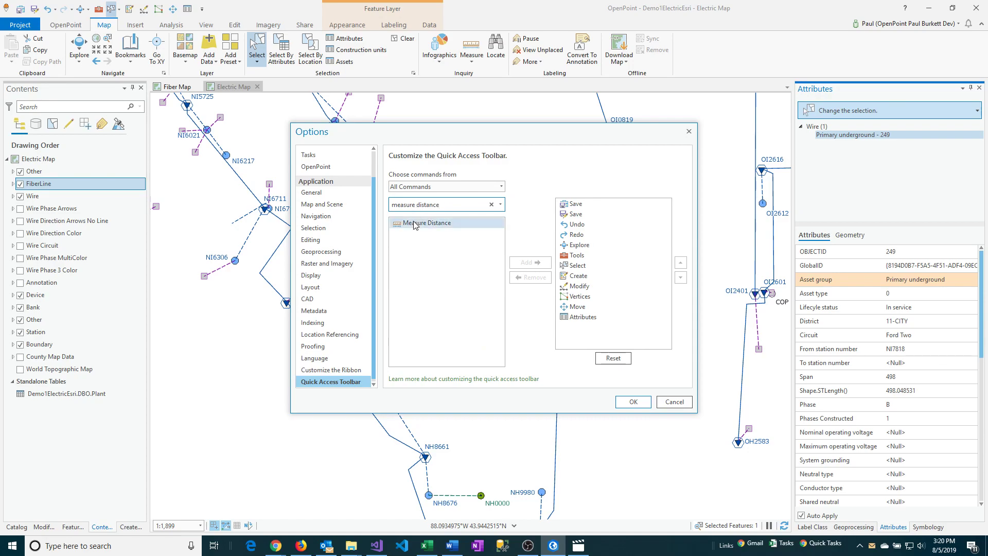
{"action": "left_click", "coordinate": [424, 230]}
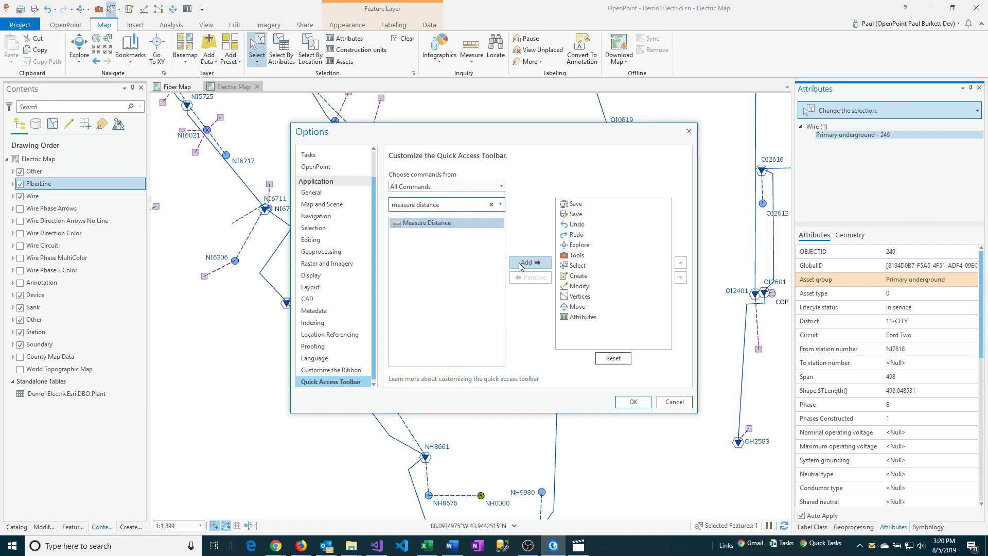
{"action": "left_click", "coordinate": [521, 264]}
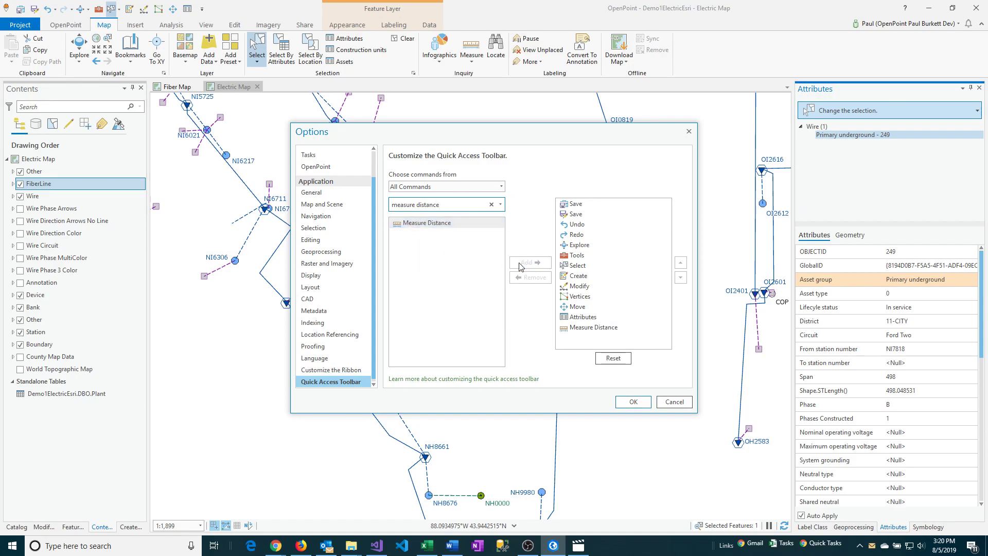
{"action": "left_click", "coordinate": [632, 402]}
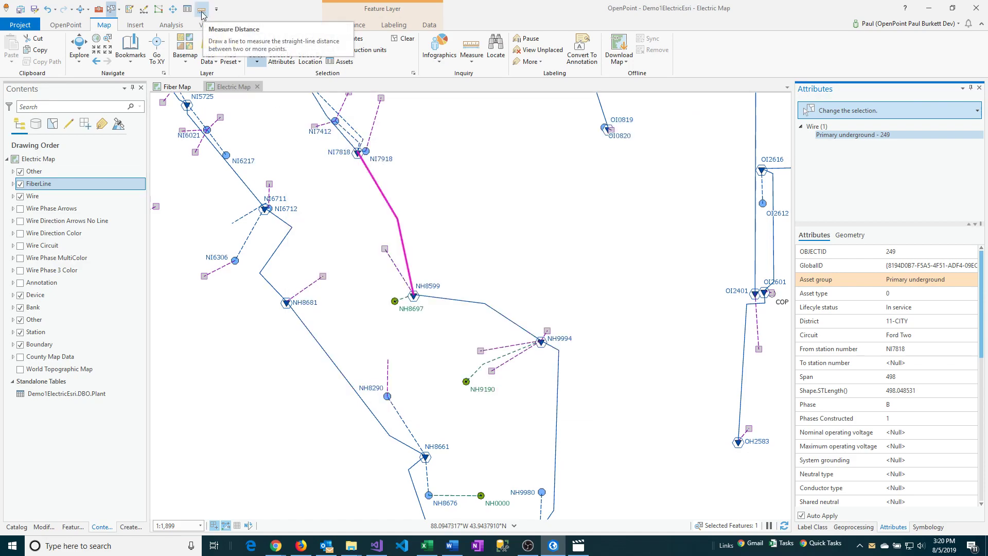
{"action": "left_click", "coordinate": [201, 12]}
{"action": "left_click", "coordinate": [426, 172]}
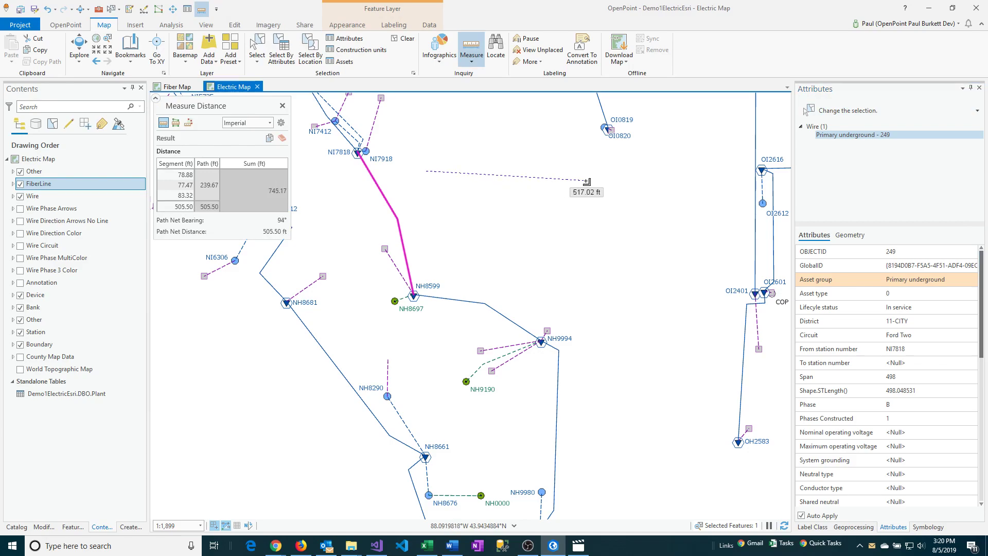
{"action": "left_click", "coordinate": [577, 246]}
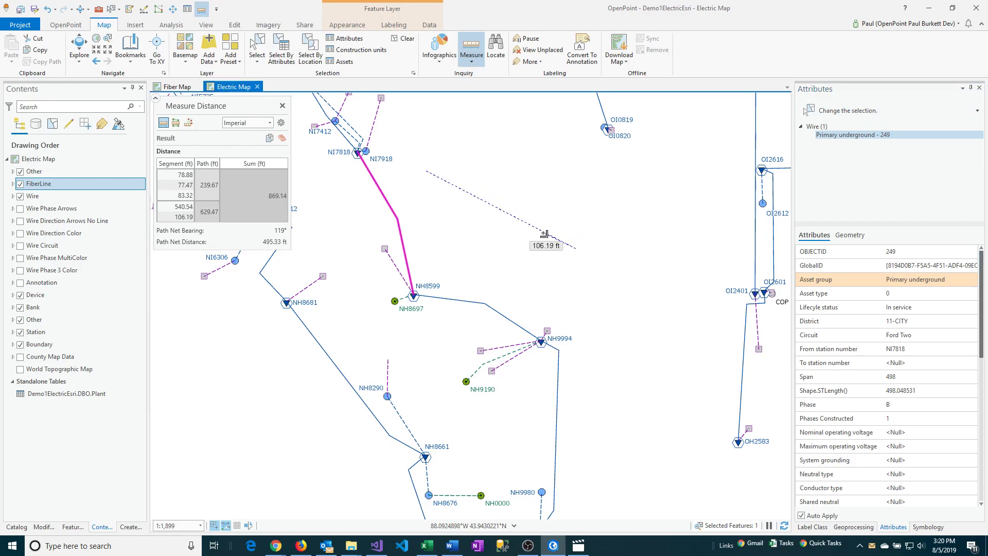
{"action": "left_click", "coordinate": [283, 107]}
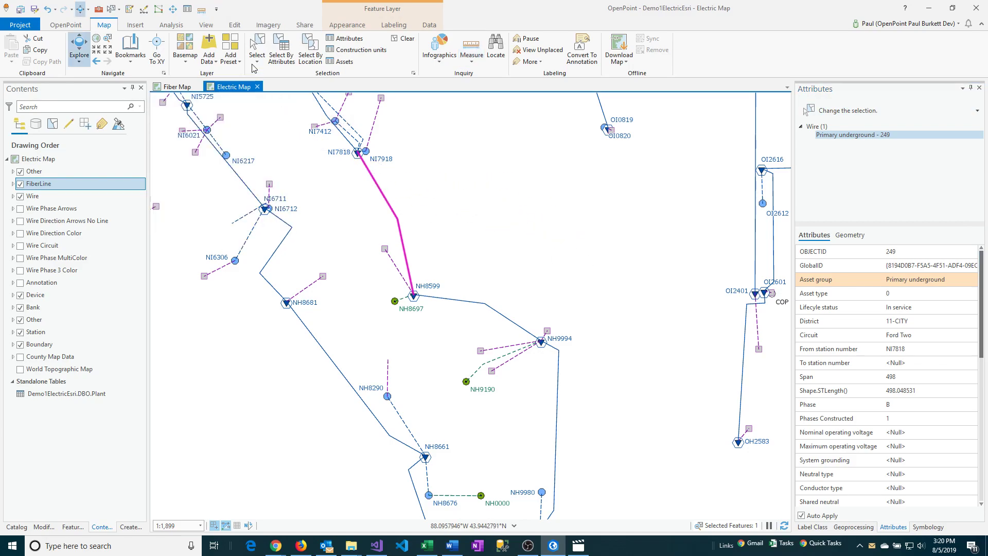
Reopen the Quick Access Toolbar options and switch the command source to All Commands
{"action": "left_click", "coordinate": [217, 10]}
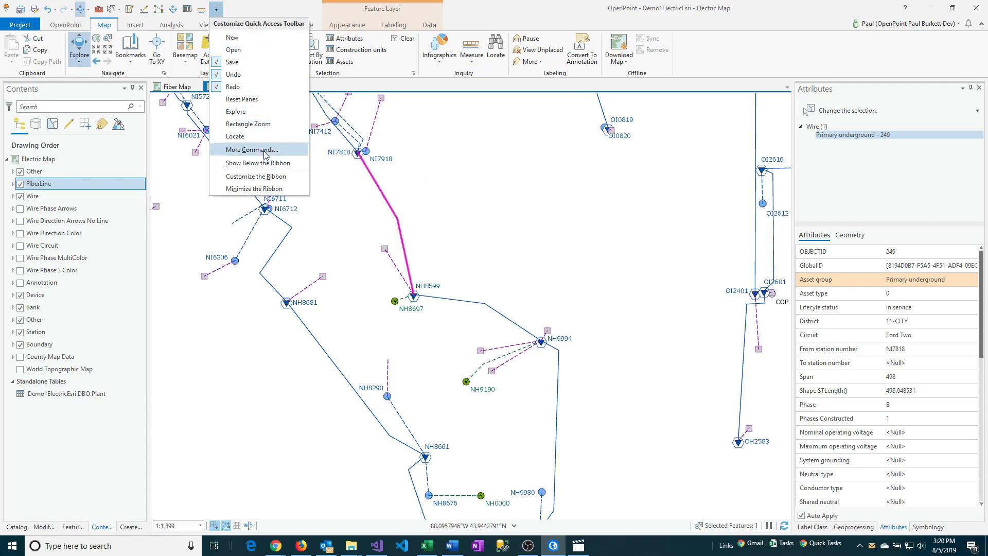
{"action": "left_click", "coordinate": [283, 150]}
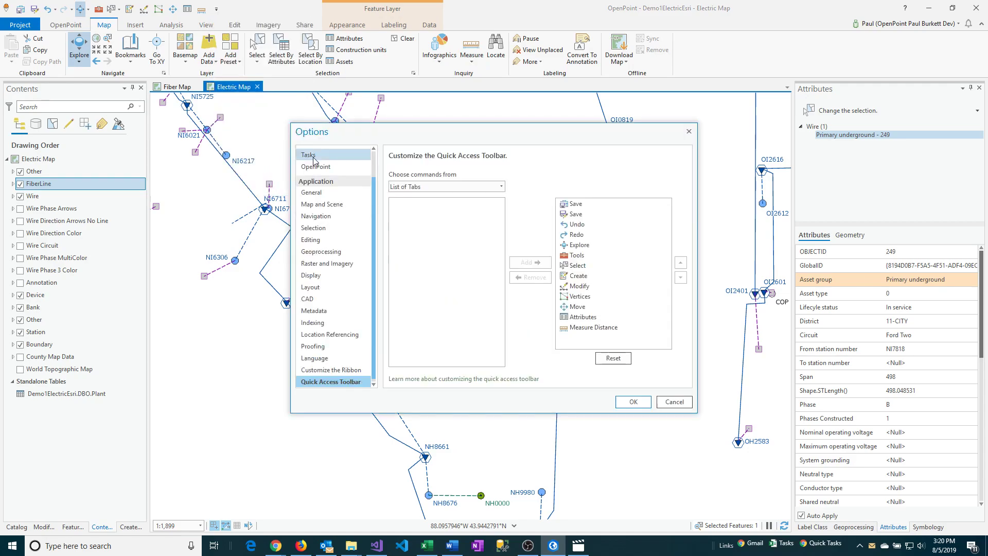
{"action": "left_click", "coordinate": [502, 187]}
{"action": "left_click", "coordinate": [521, 188]}
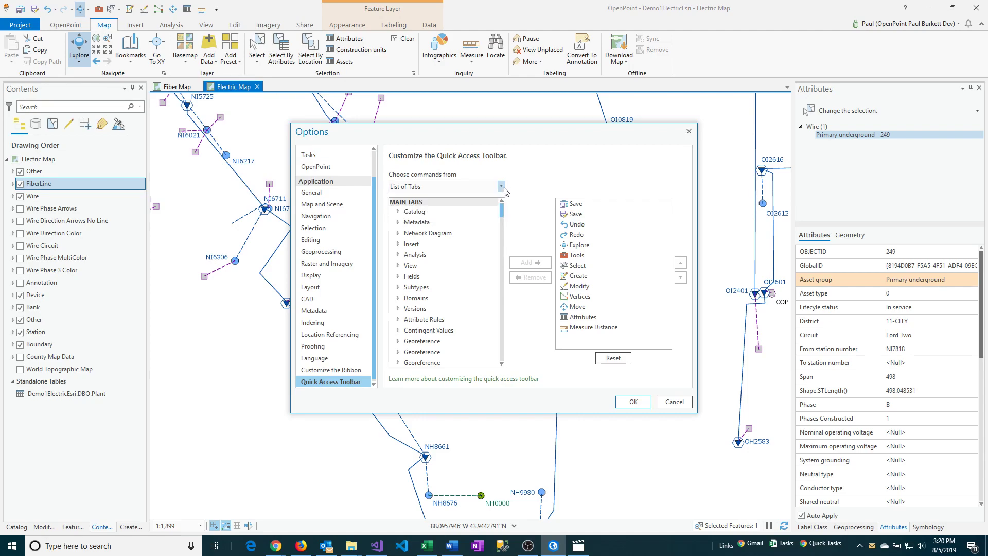
{"action": "left_click", "coordinate": [502, 188]}
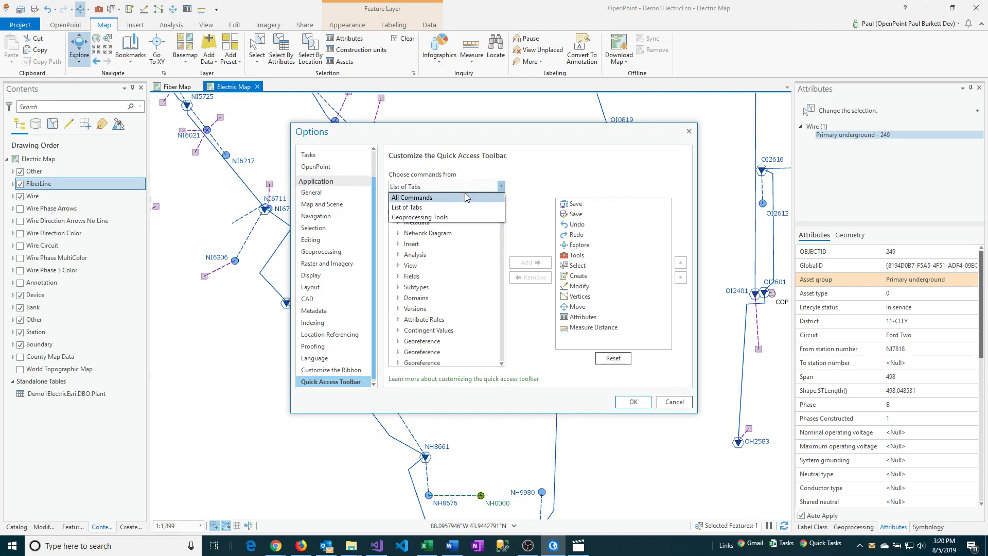
{"action": "left_click", "coordinate": [448, 198]}
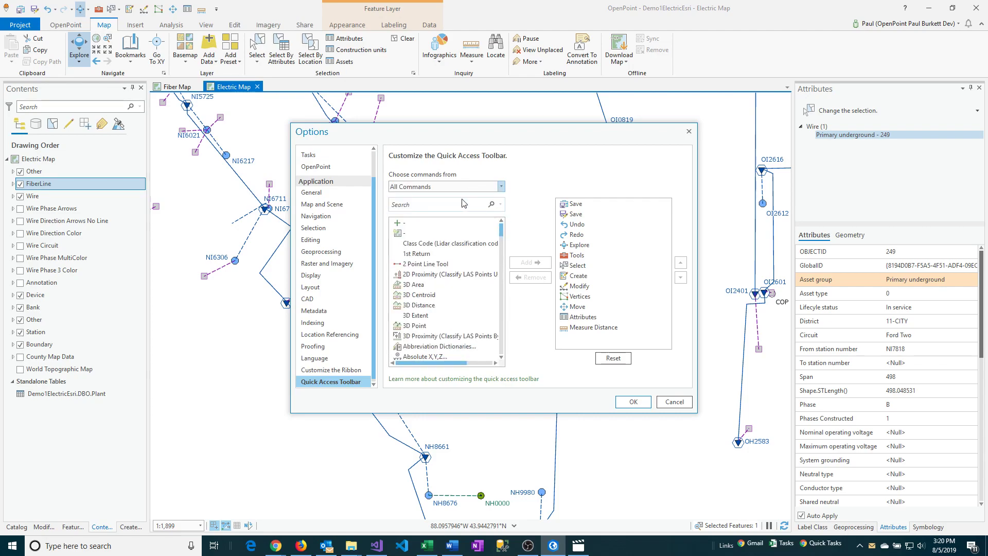
Search the commands for 'attributes', then switch the source back to List of Tabs
{"action": "left_click", "coordinate": [428, 205]}
{"action": "type", "text": "att"}
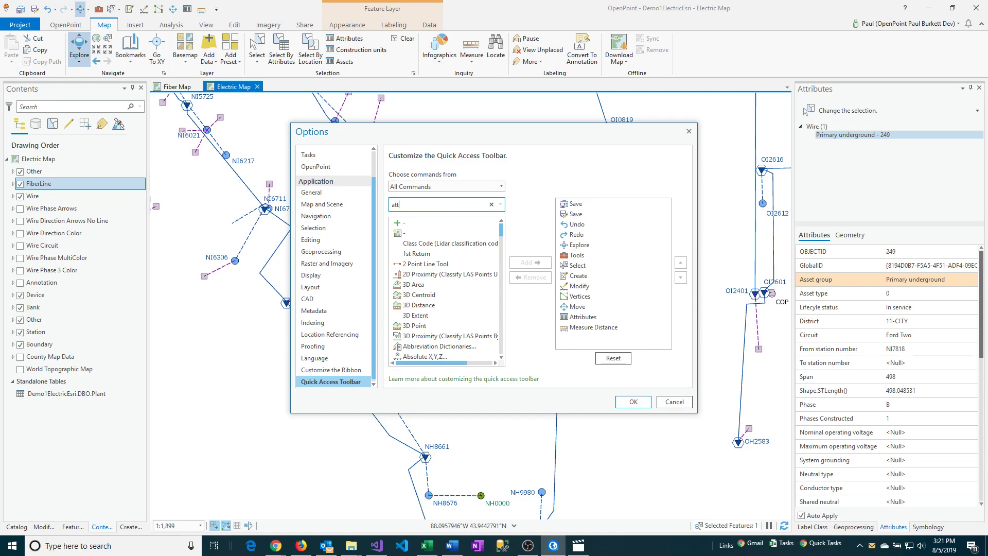
{"action": "type", "text": "ributes"}
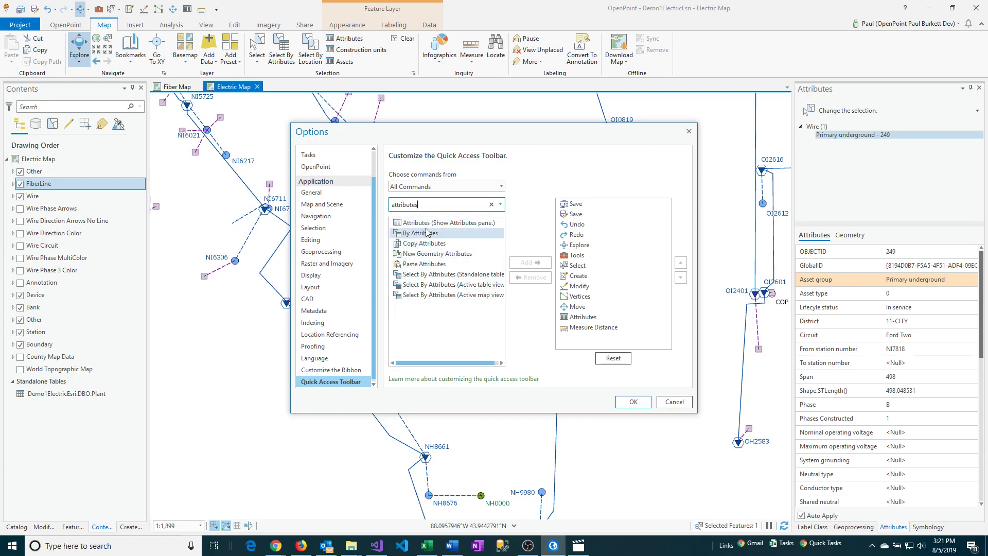
{"action": "left_click", "coordinate": [501, 187]}
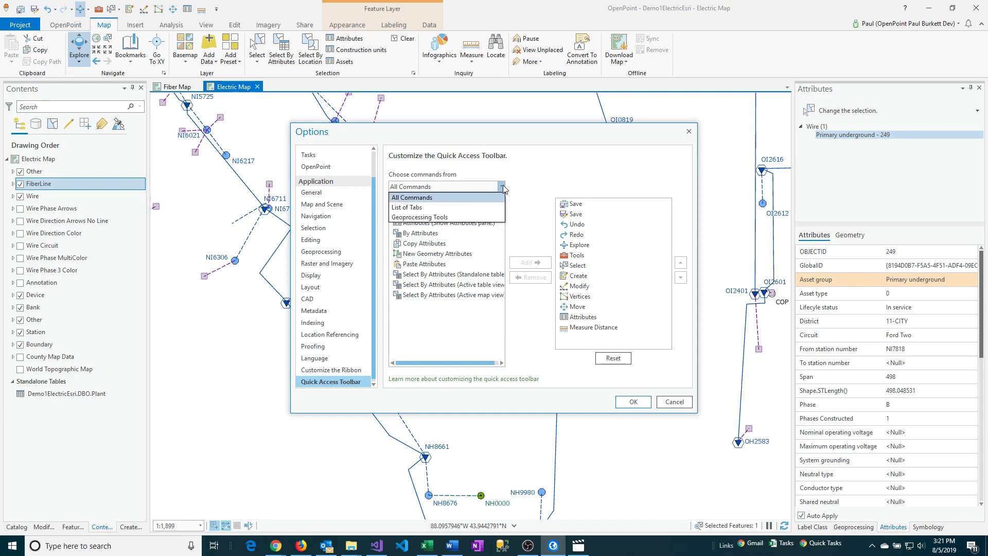
{"action": "left_click", "coordinate": [462, 206]}
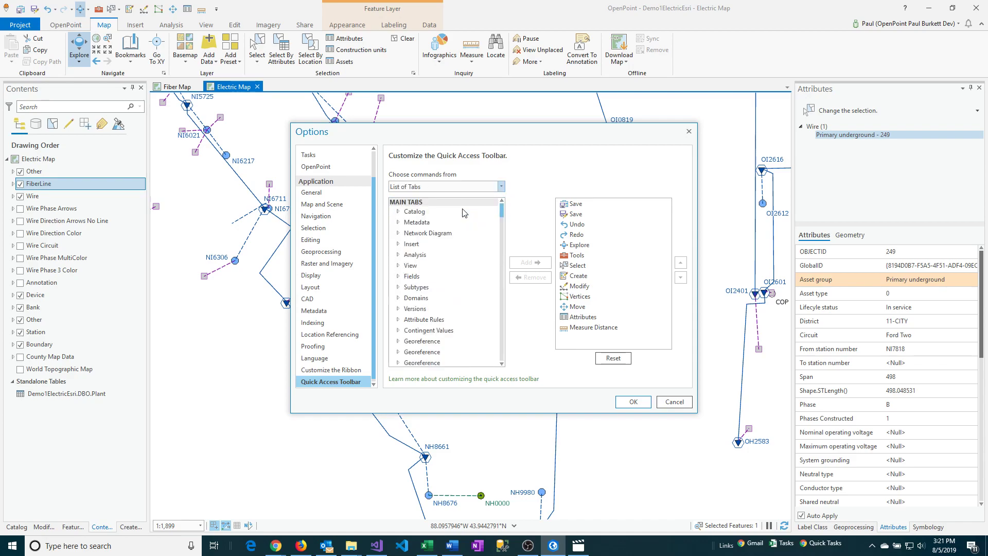